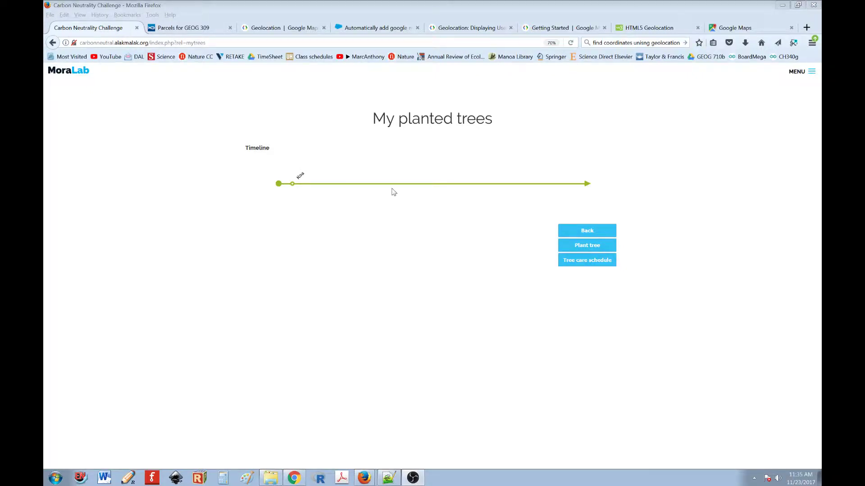
# Select the Koa marker on the My planted trees timeline and open its record for editing
pyautogui.click(293, 184)
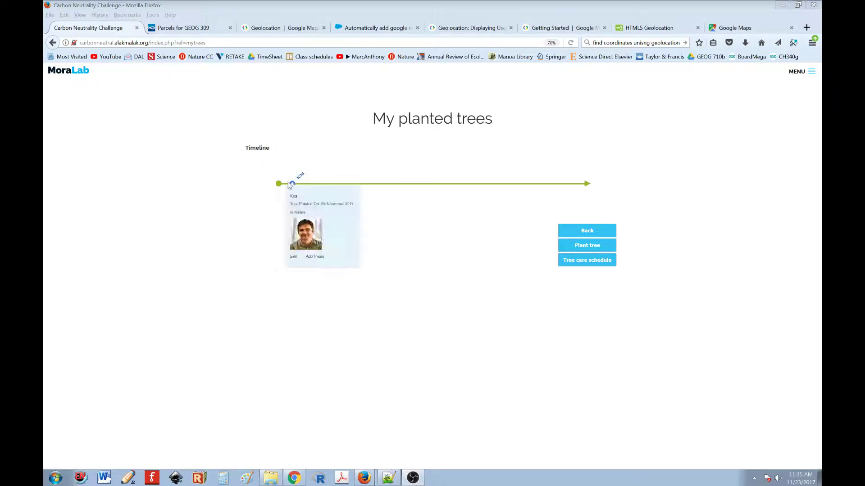
pyautogui.click(295, 257)
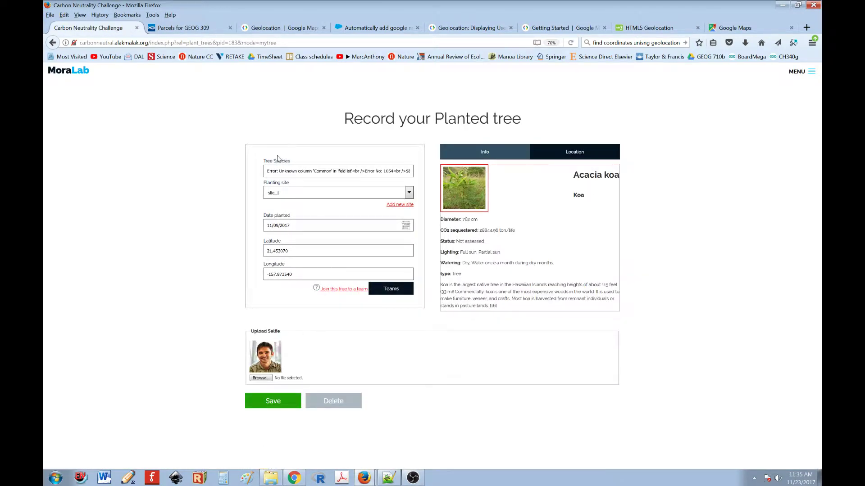
# Change the Koa tree's planting site to Site 3 and try saving; a photo upload is demanded
pyautogui.moveTo(282, 171); pyautogui.dragTo(417, 171)
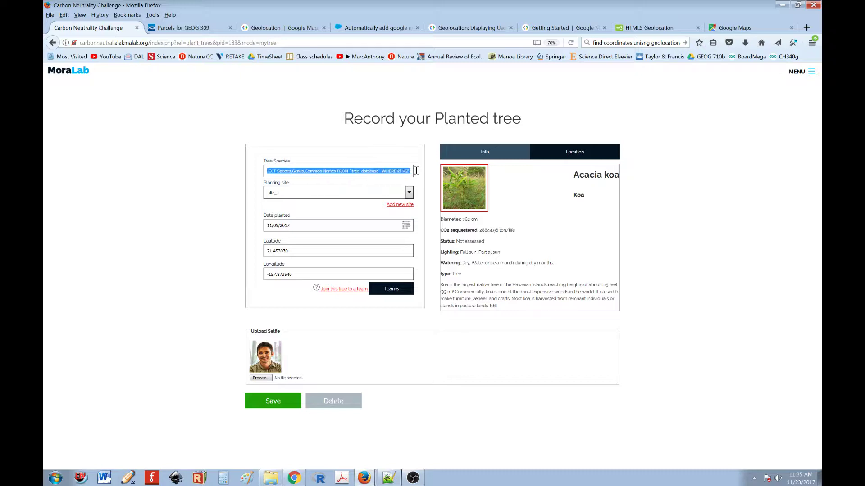
pyautogui.click(400, 175)
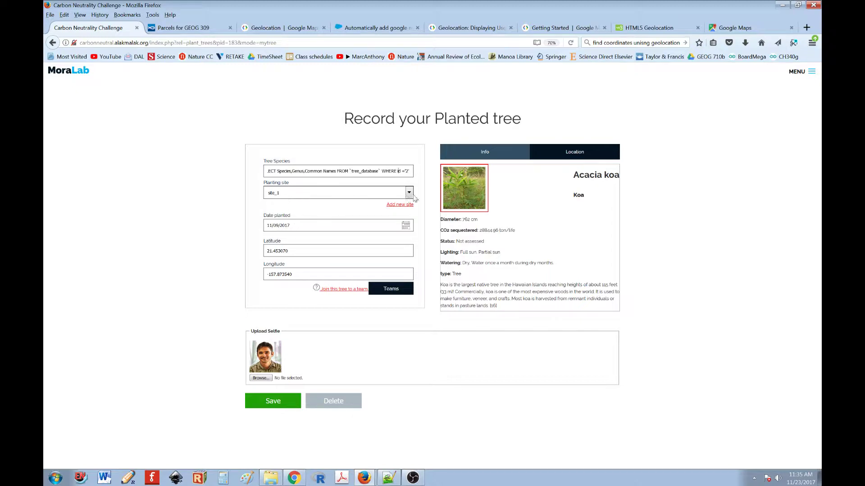
pyautogui.click(393, 192)
pyautogui.click(278, 225)
pyautogui.click(275, 404)
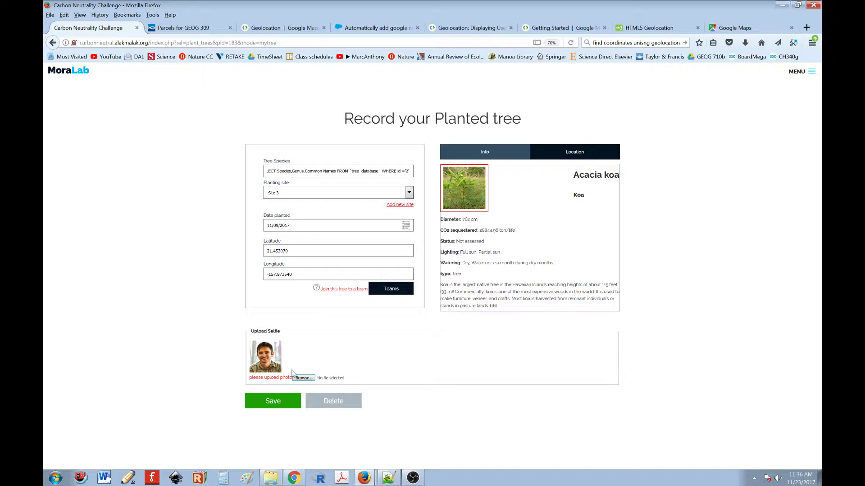
# Attach Mora.png as the selfie and save the edited Koa tree record
pyautogui.click(303, 379)
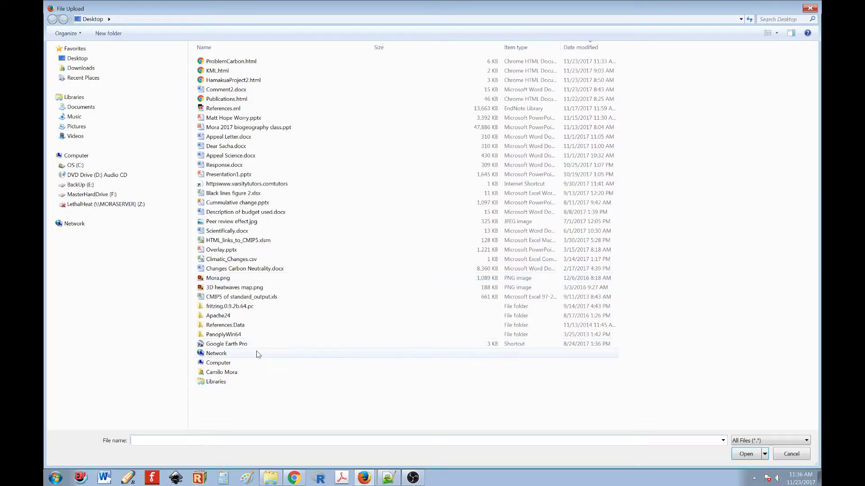
pyautogui.click(231, 279)
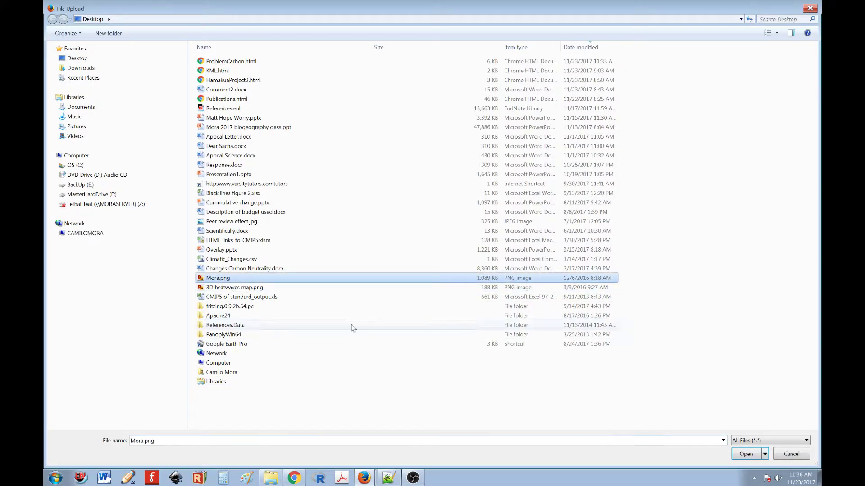
pyautogui.click(746, 454)
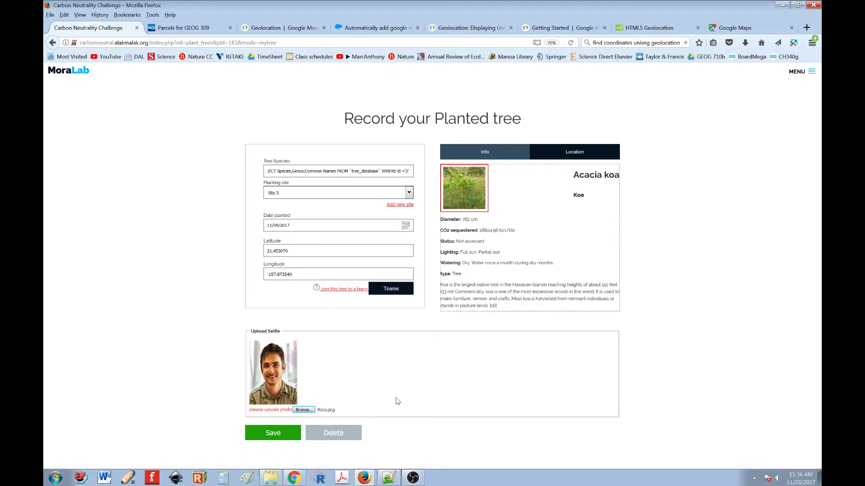
pyautogui.click(269, 438)
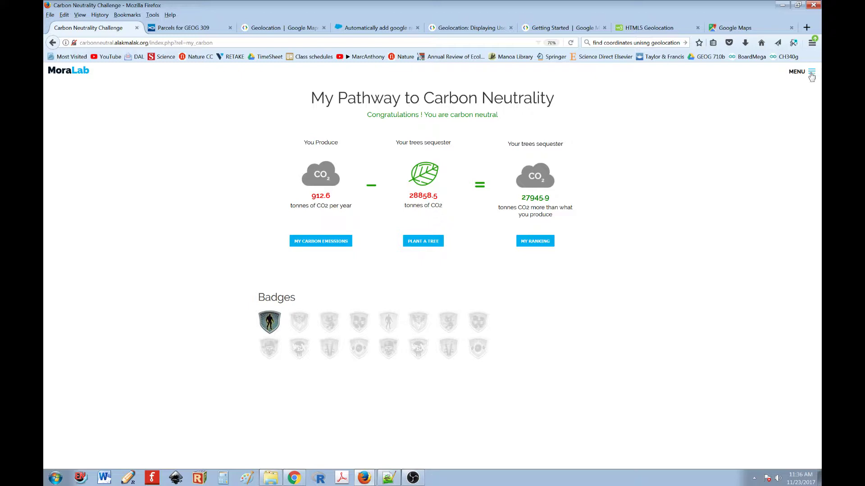
# Confirm My planted trees lists no trees, then view the carbon balance showing 28858.5 tonnes sequestered
pyautogui.click(810, 71)
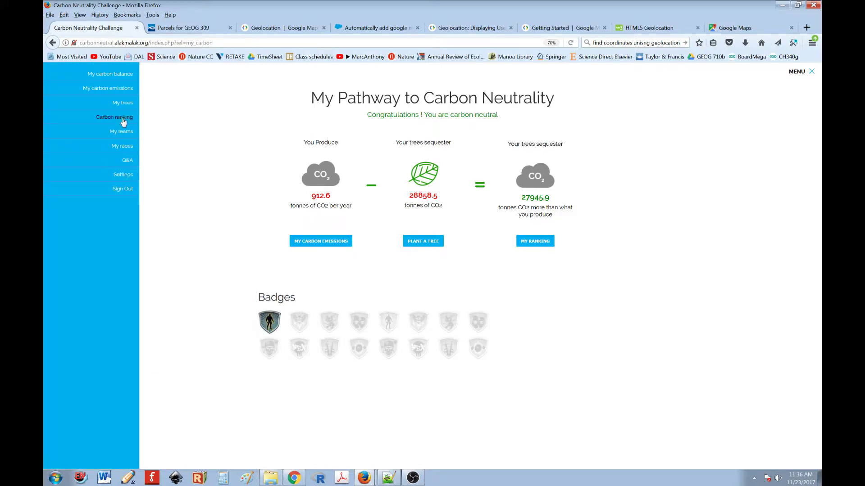
pyautogui.click(123, 102)
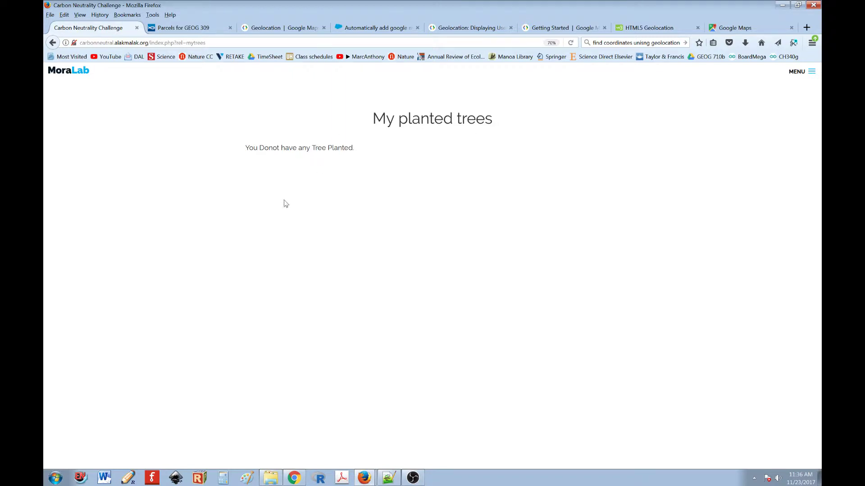
pyautogui.click(811, 72)
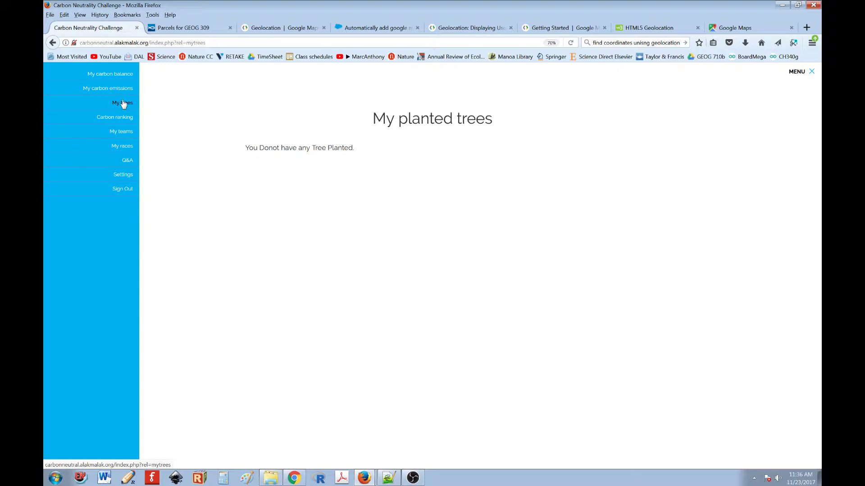
pyautogui.click(123, 103)
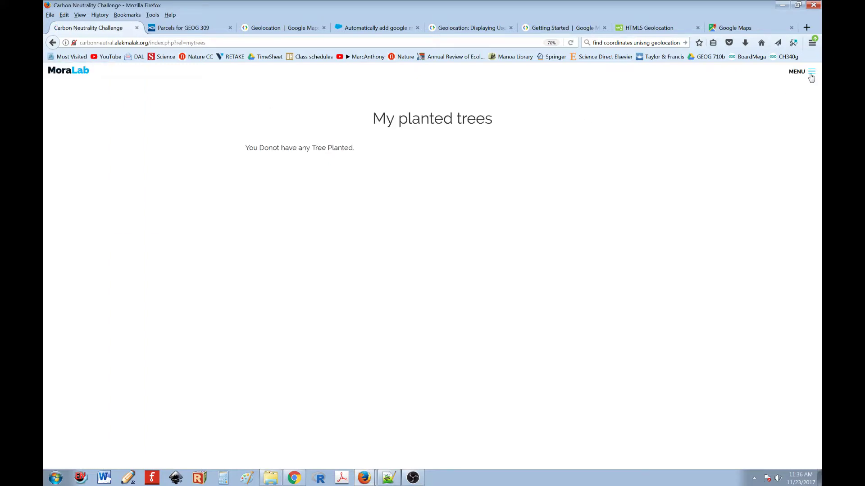
pyautogui.click(811, 77)
pyautogui.click(108, 73)
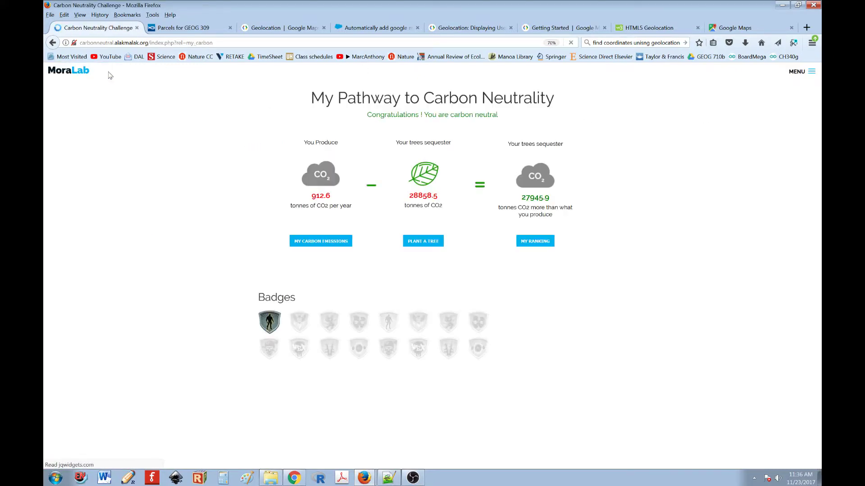
# Start a new planted tree: Acacia koa at site_1, planted 11/15/2017, with its location marker placed
pyautogui.click(426, 241)
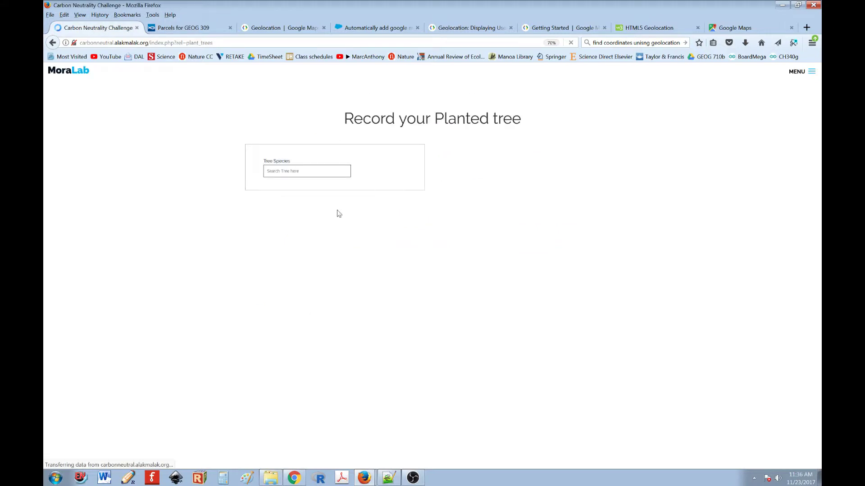
pyautogui.click(301, 172)
pyautogui.write('koa, Common Names: Koa')
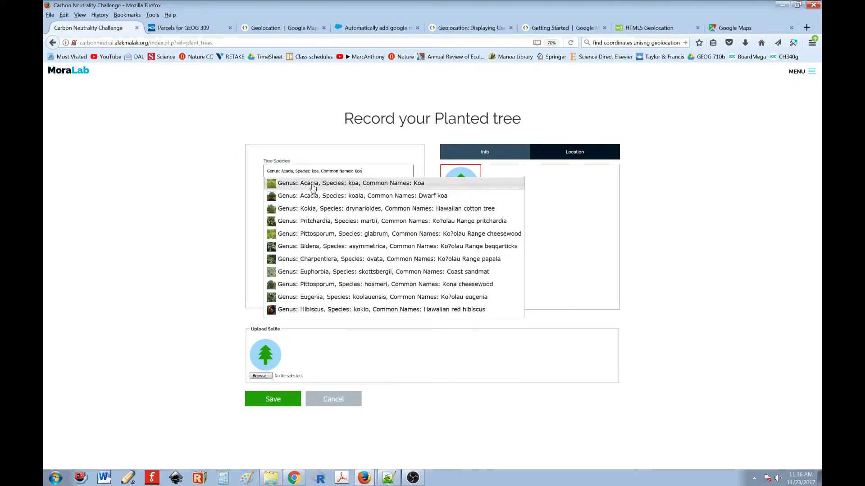
pyautogui.click(313, 187)
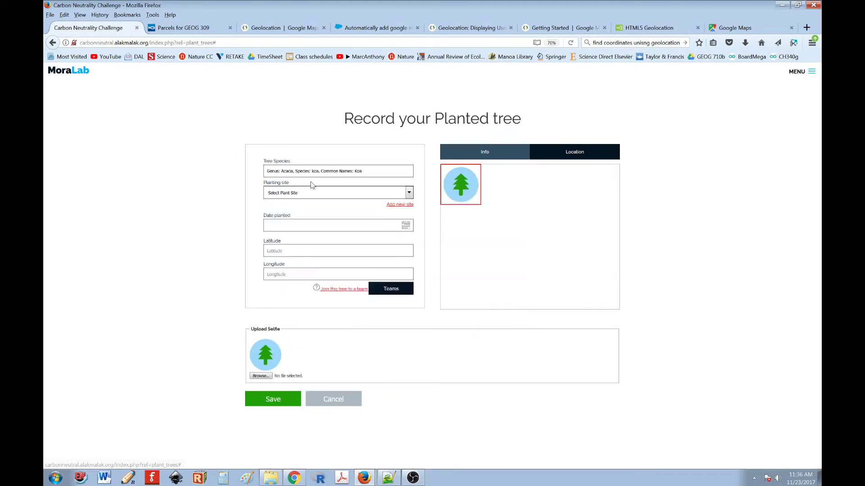
pyautogui.click(310, 194)
pyautogui.click(300, 210)
pyautogui.click(298, 225)
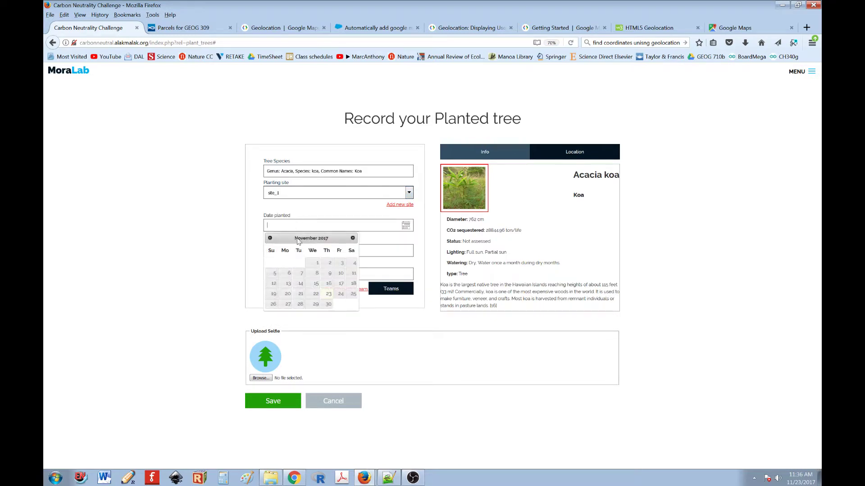
pyautogui.click(313, 293)
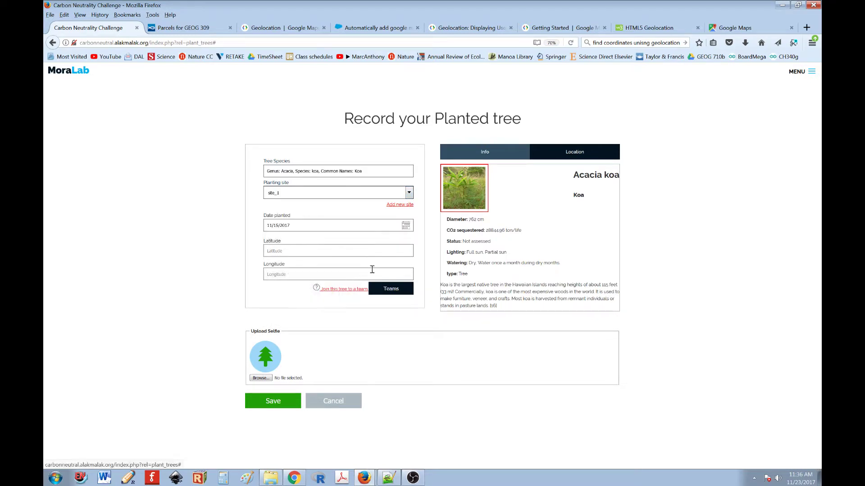
pyautogui.click(311, 247)
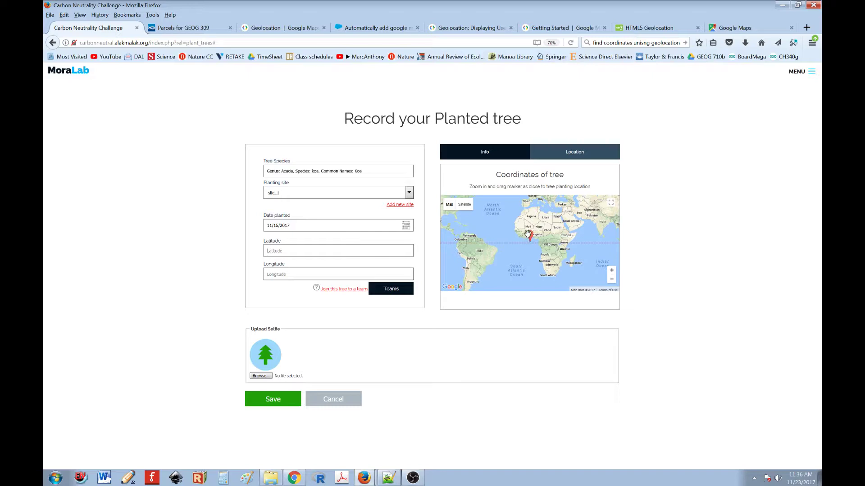
pyautogui.moveTo(528, 239); pyautogui.dragTo(495, 249)
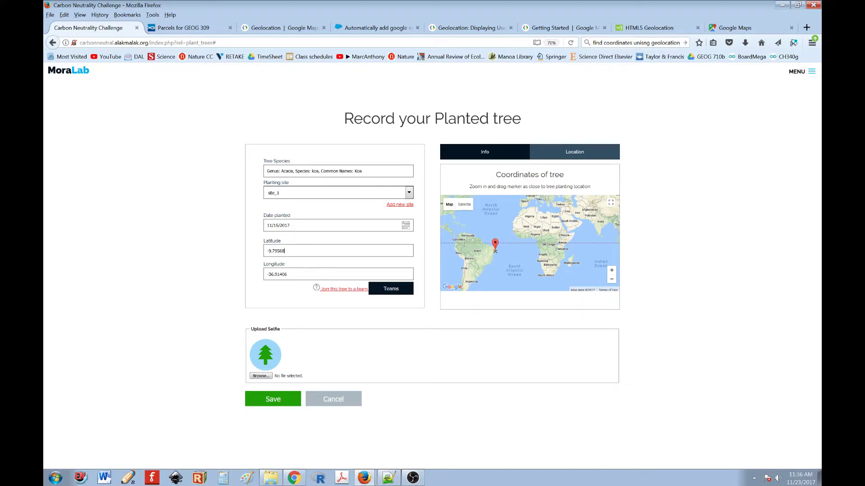
# Attach the Mora.png selfie and save the new Koa tree record
pyautogui.click(266, 378)
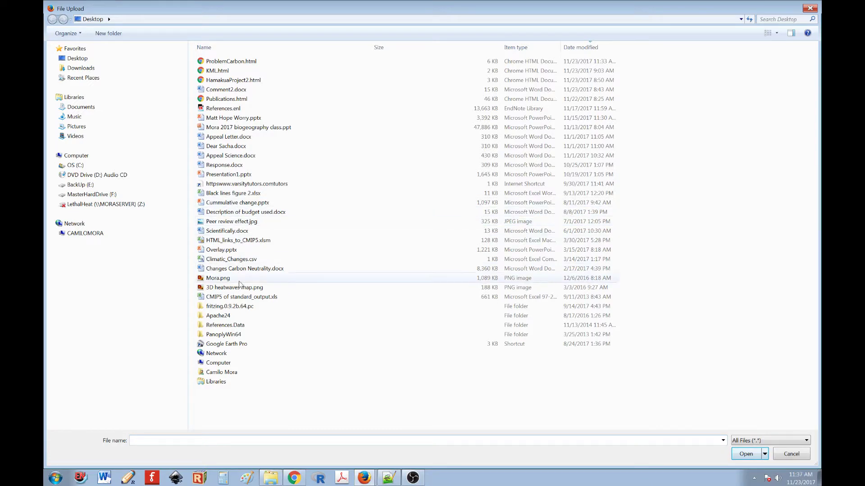
pyautogui.click(227, 279)
pyautogui.click(745, 454)
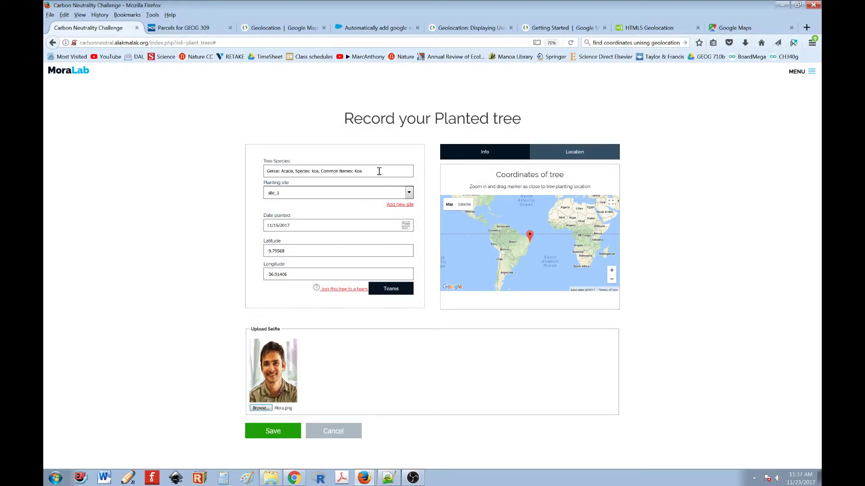
pyautogui.click(282, 434)
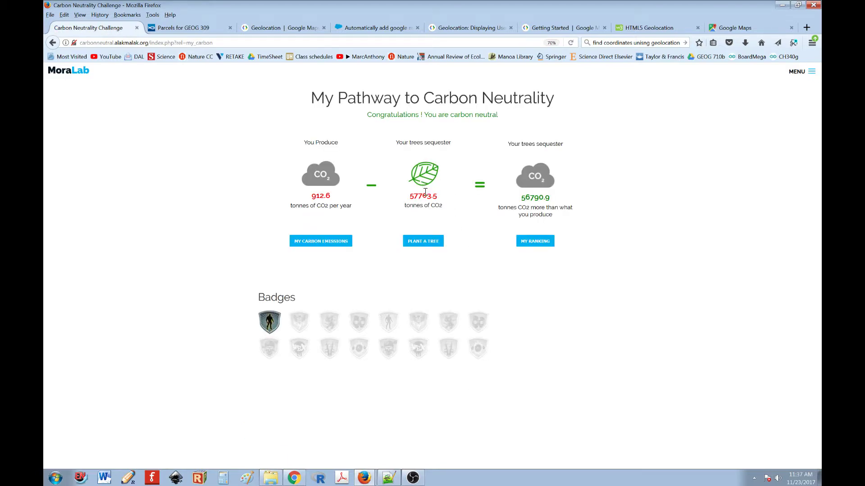
# Open the site navigation menu from the carbon balance page
pyautogui.click(816, 72)
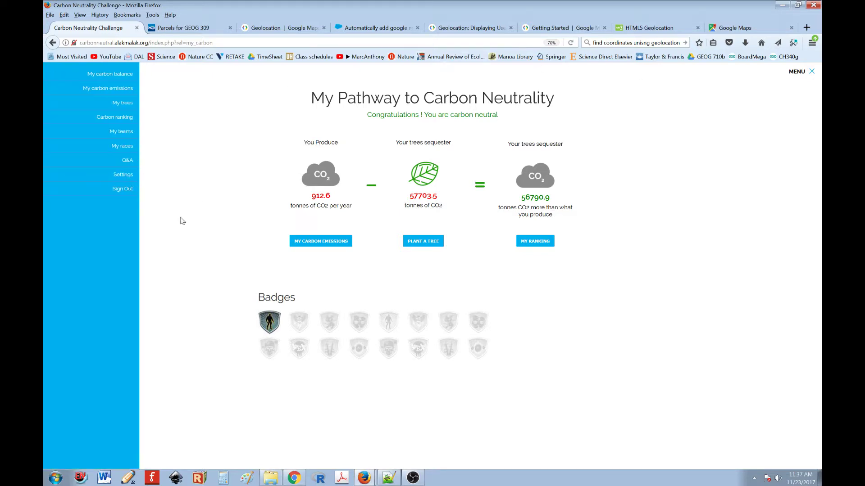
# Go to My planted trees and open the Koa tree record for editing
pyautogui.click(123, 102)
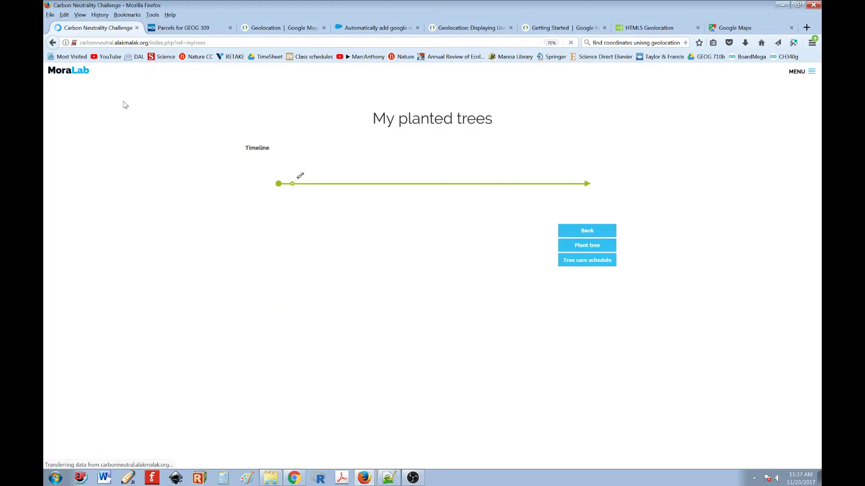
pyautogui.click(293, 186)
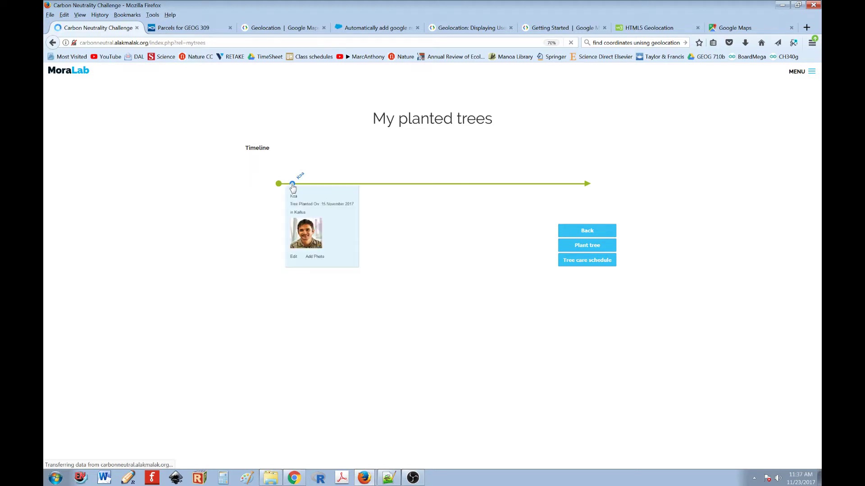
pyautogui.click(293, 258)
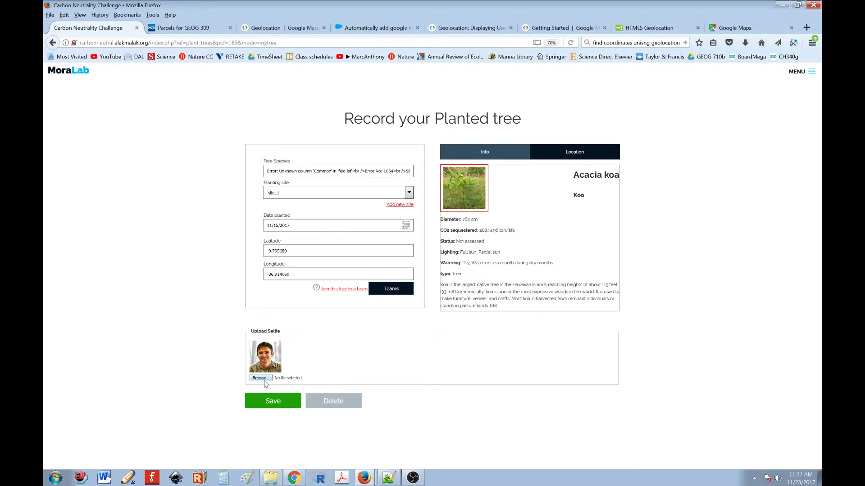
# Change the planting date to 11/08/2017 and re-attach Mora.png as the selfie
pyautogui.click(289, 226)
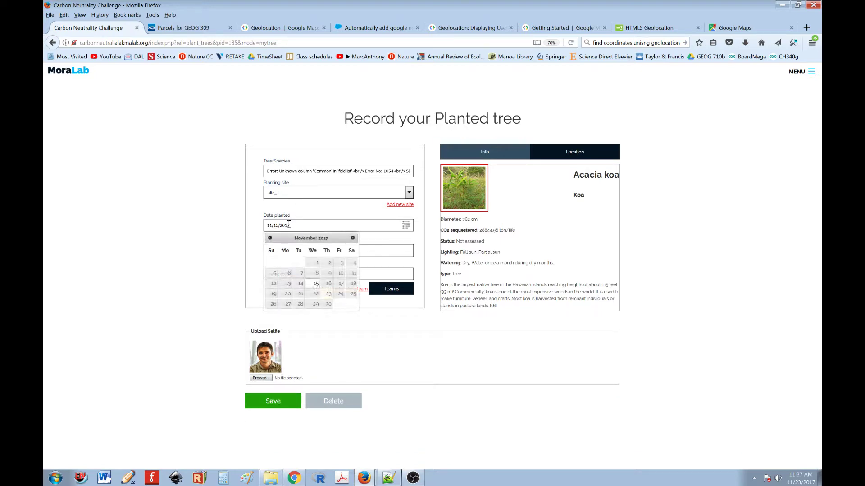
pyautogui.click(317, 273)
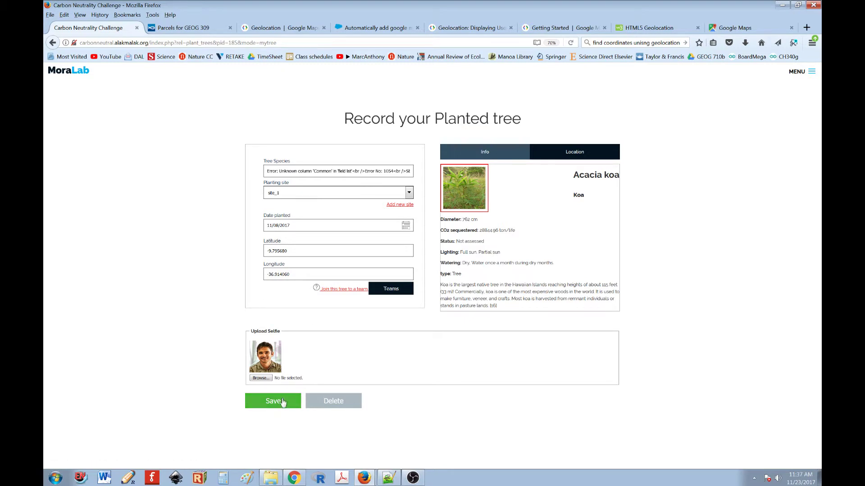
pyautogui.click(263, 378)
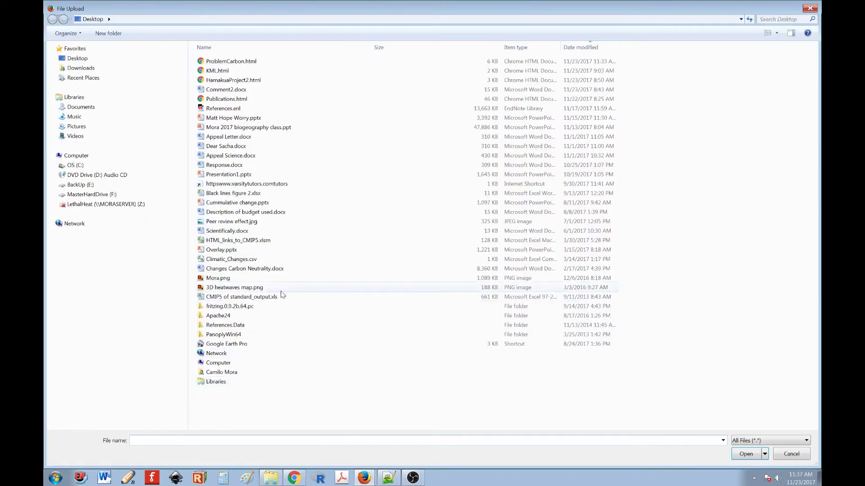
pyautogui.click(270, 278)
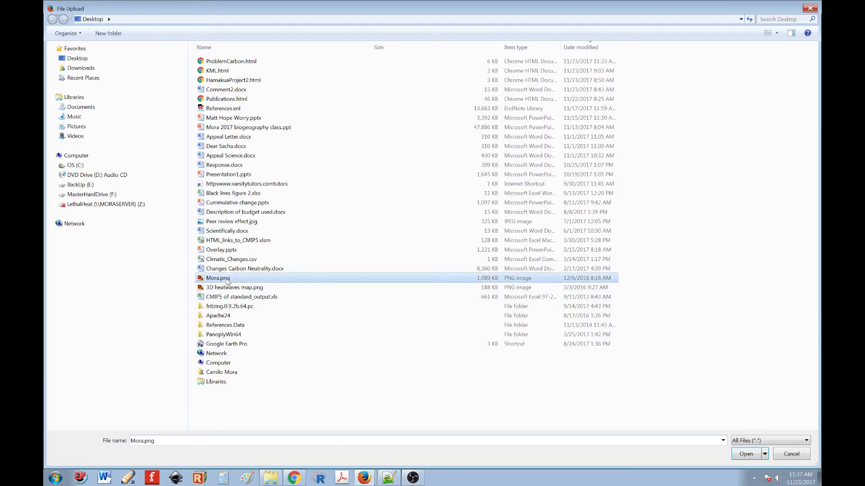
pyautogui.click(744, 455)
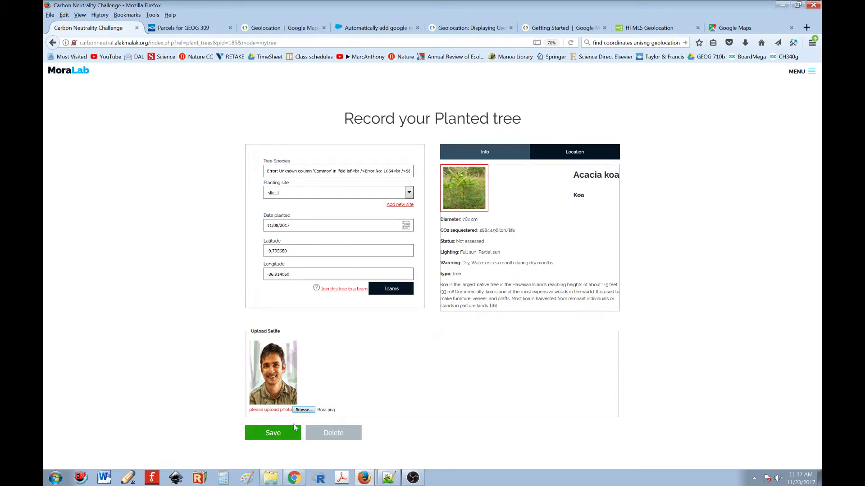
# Save the edited Koa record, confirm My planted trees is empty, and return to the carbon balance
pyautogui.click(293, 433)
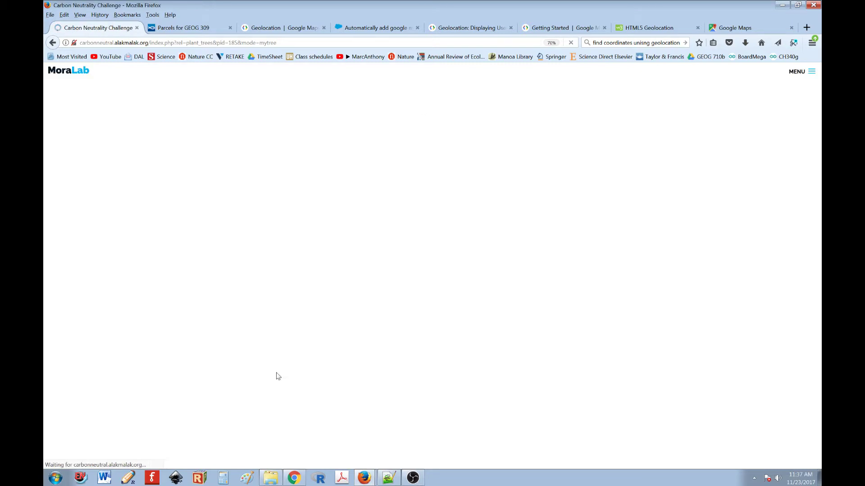
pyautogui.click(812, 73)
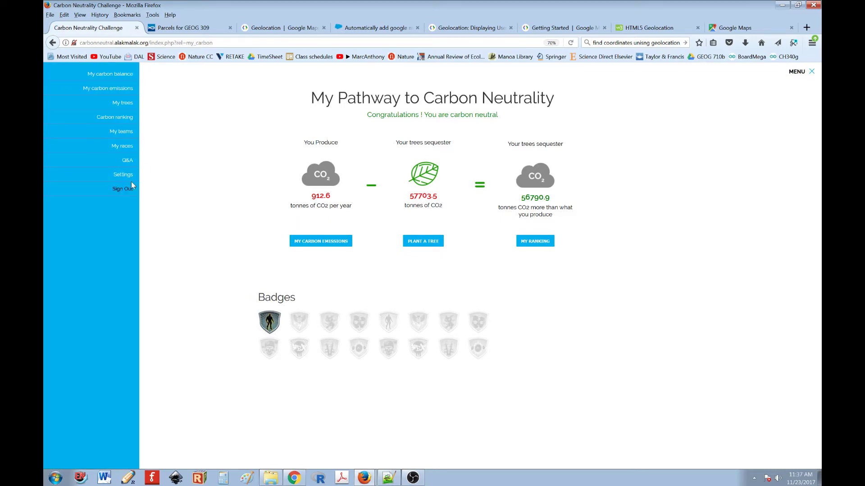
pyautogui.click(122, 103)
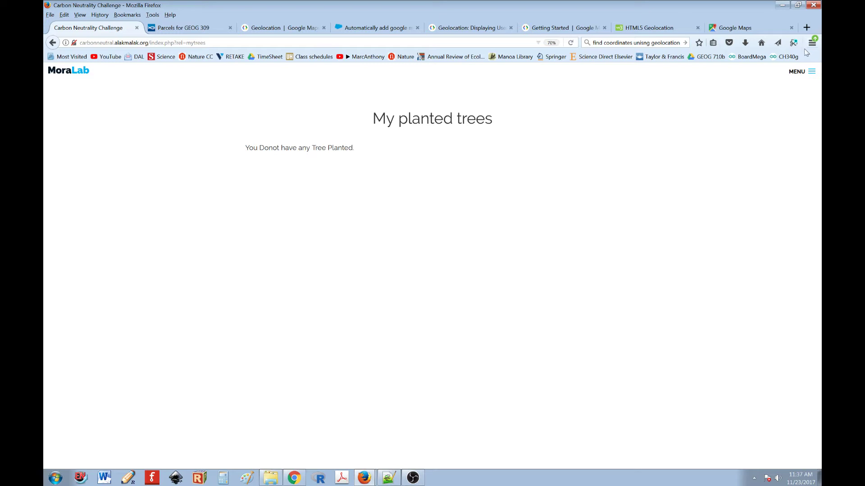
pyautogui.click(812, 73)
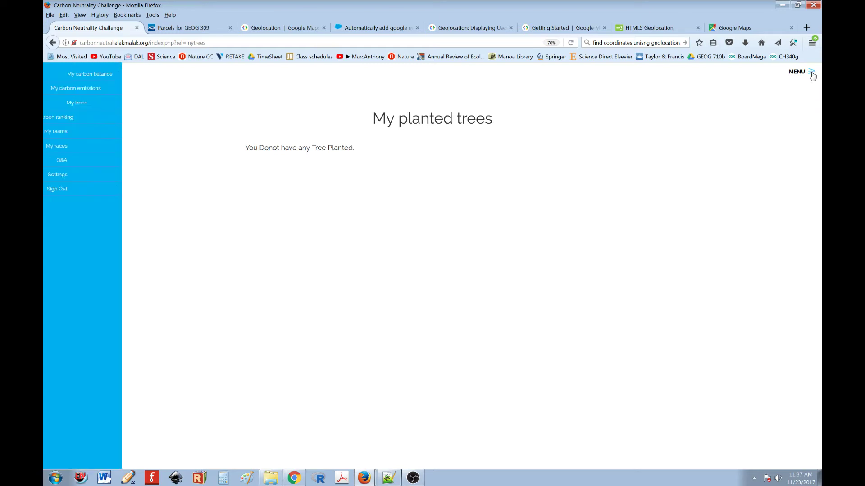
pyautogui.click(98, 73)
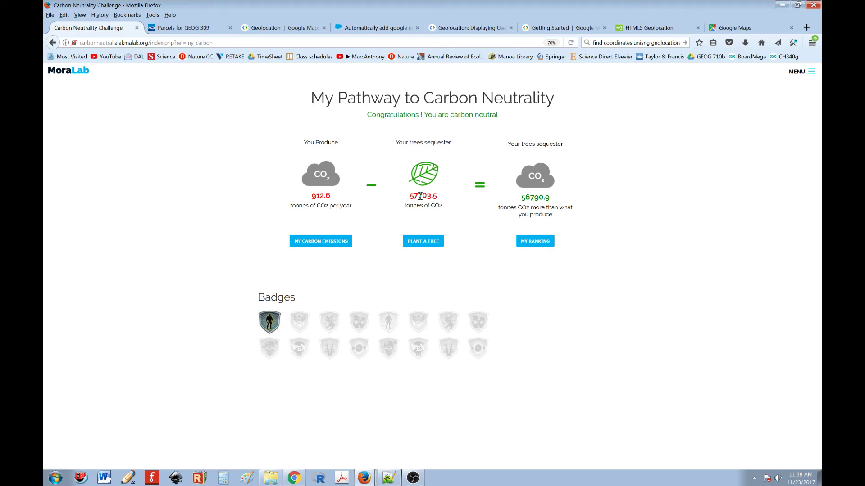
# Recheck My planted trees and the carbon balance: 57703.5 tonnes sequestered versus 912.6 produced
pyautogui.click(811, 72)
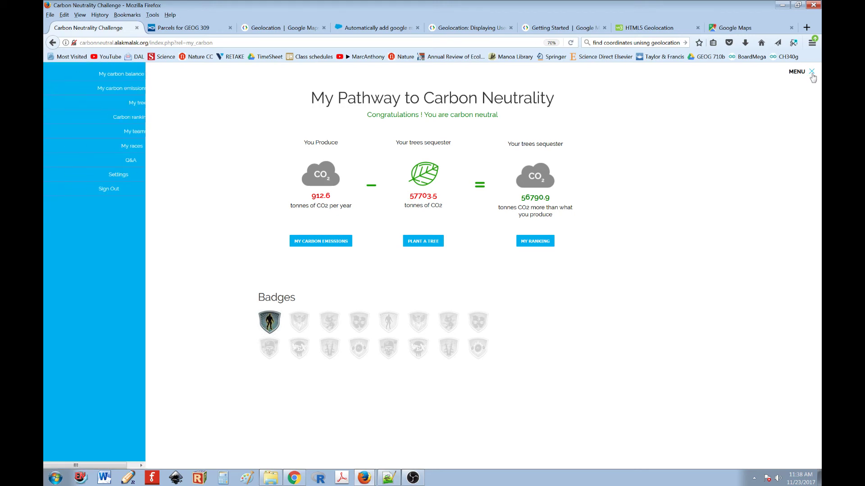
pyautogui.click(120, 103)
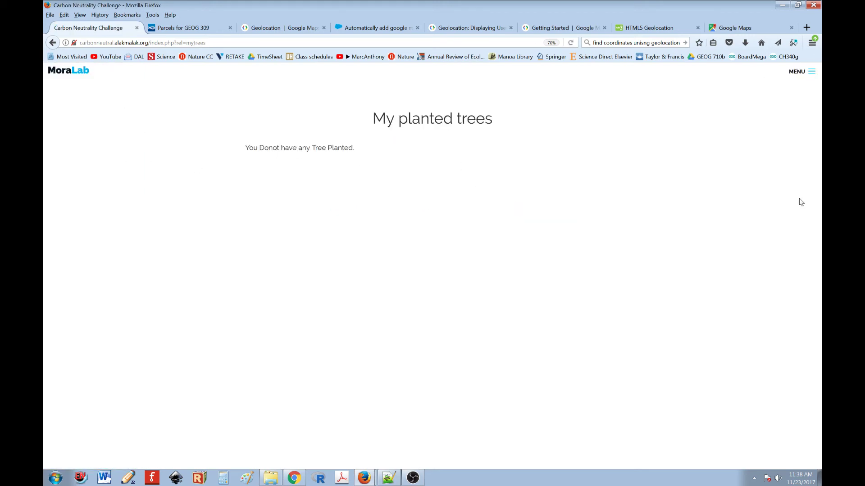
pyautogui.click(811, 72)
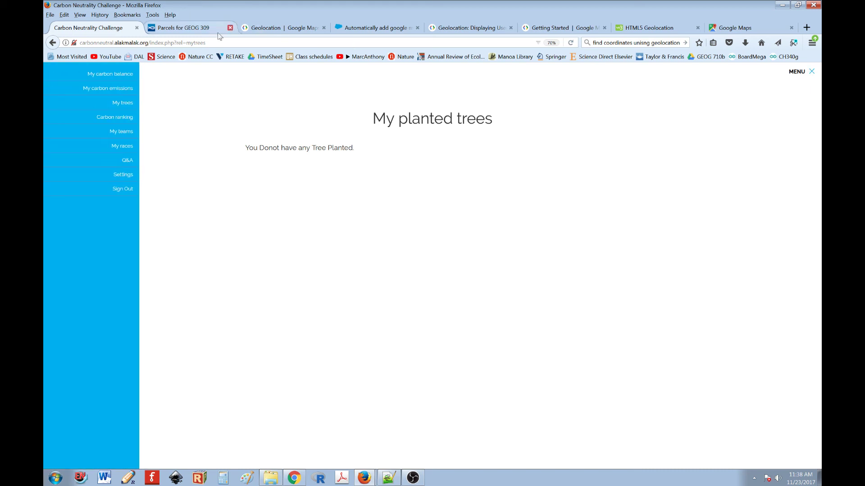
pyautogui.click(112, 79)
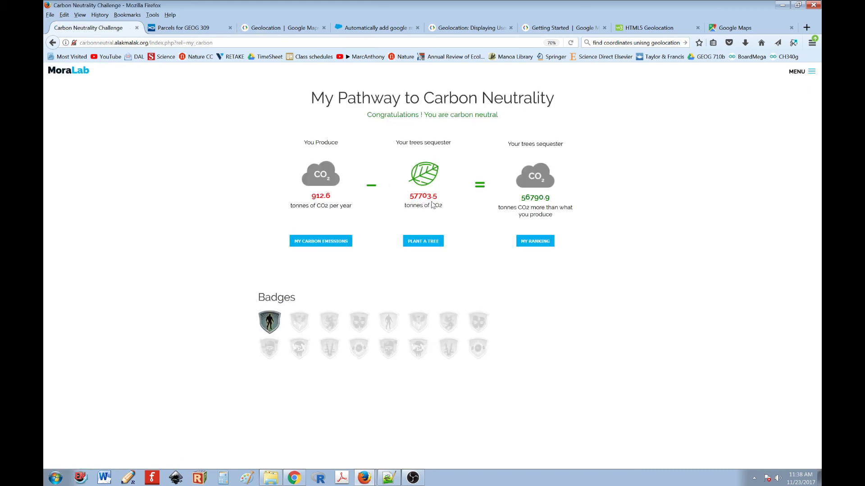